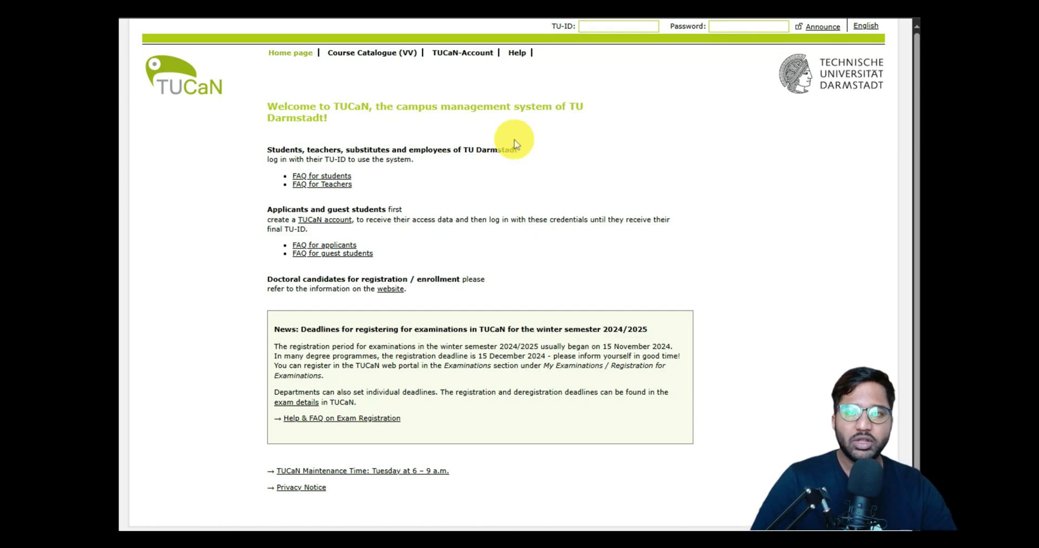
# - Copy the TU-ID from the TUCaN account e-mail in Gmail and paste it into the TU-ID field on the TUCaN home page
pyautogui.click(618, 26)
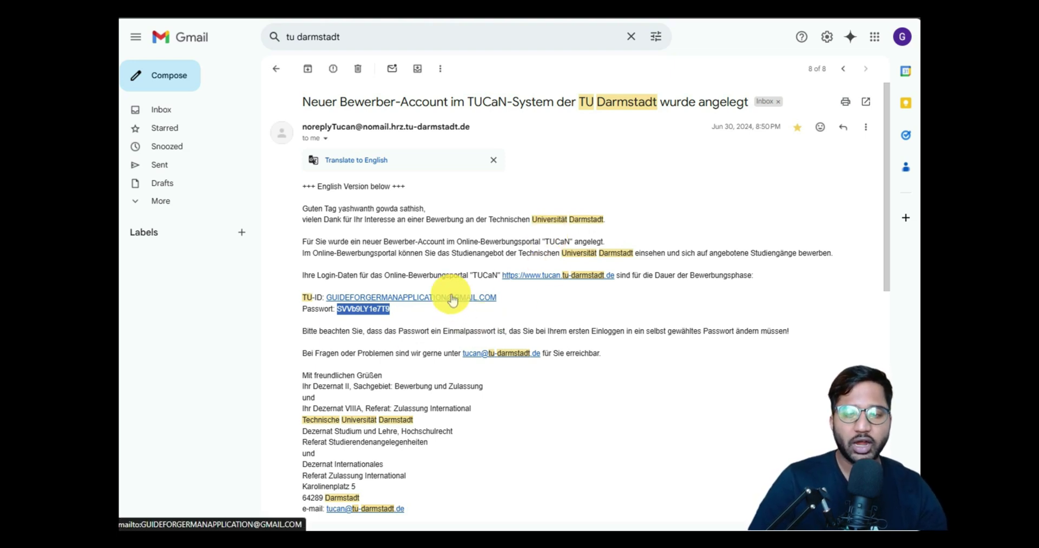
pyautogui.click(379, 309)
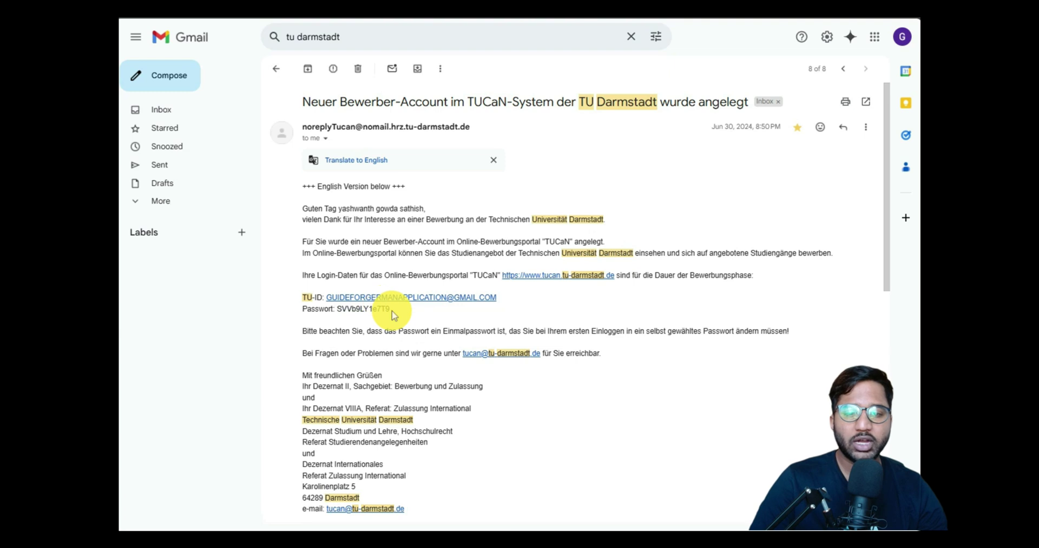
pyautogui.doubleClick(341, 308)
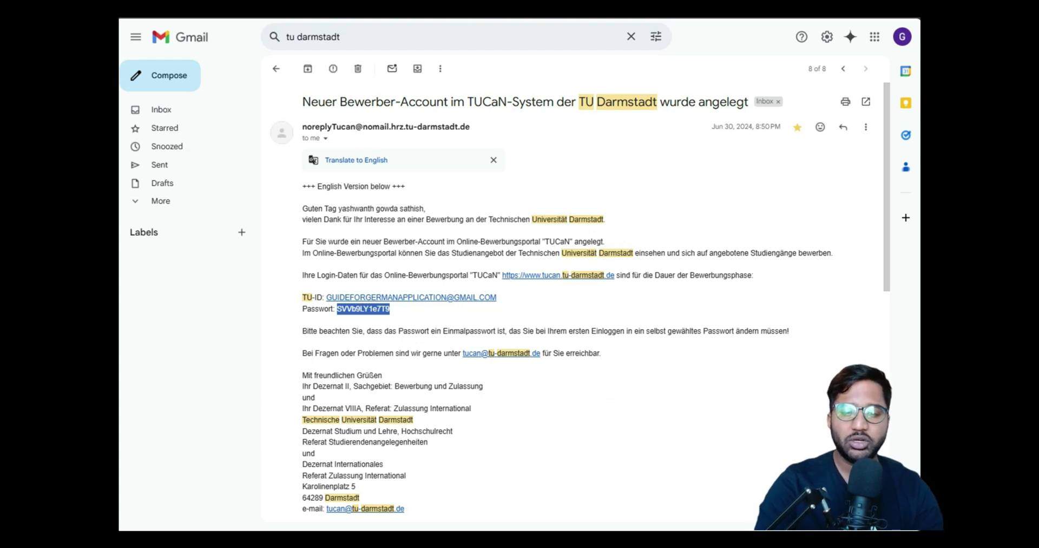
pyautogui.rightClick(421, 297)
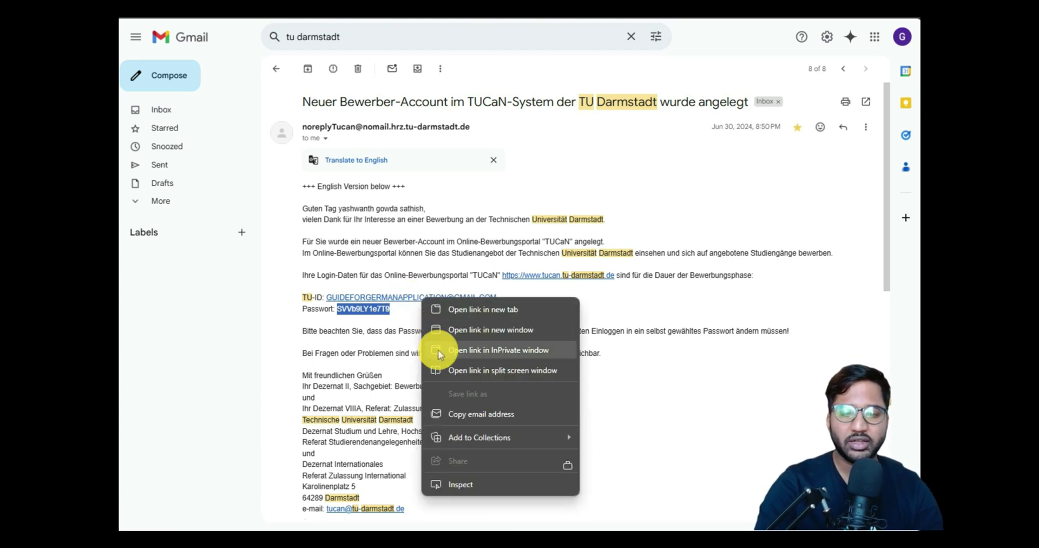
pyautogui.click(446, 414)
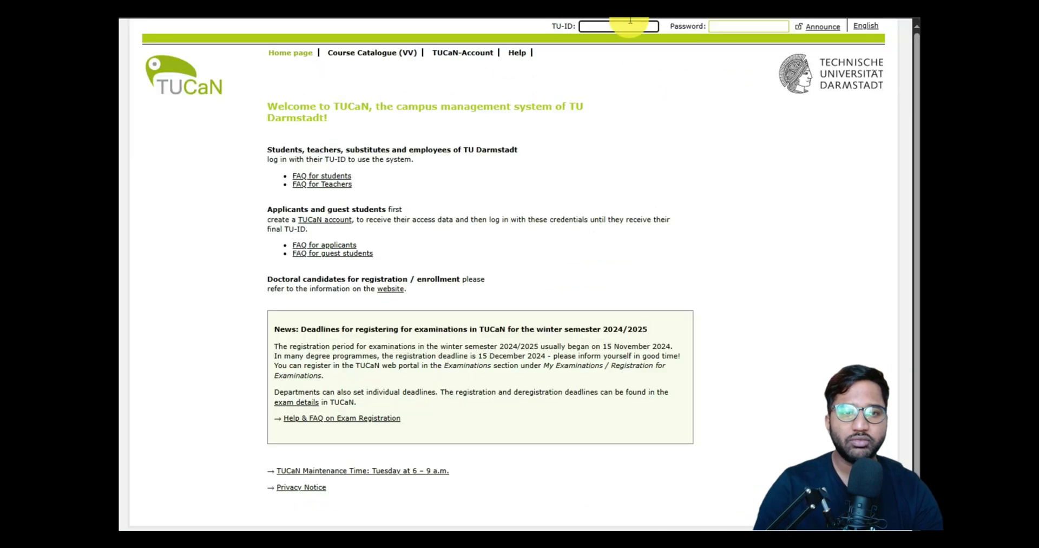
pyautogui.hotkey('ctrl', 'v')
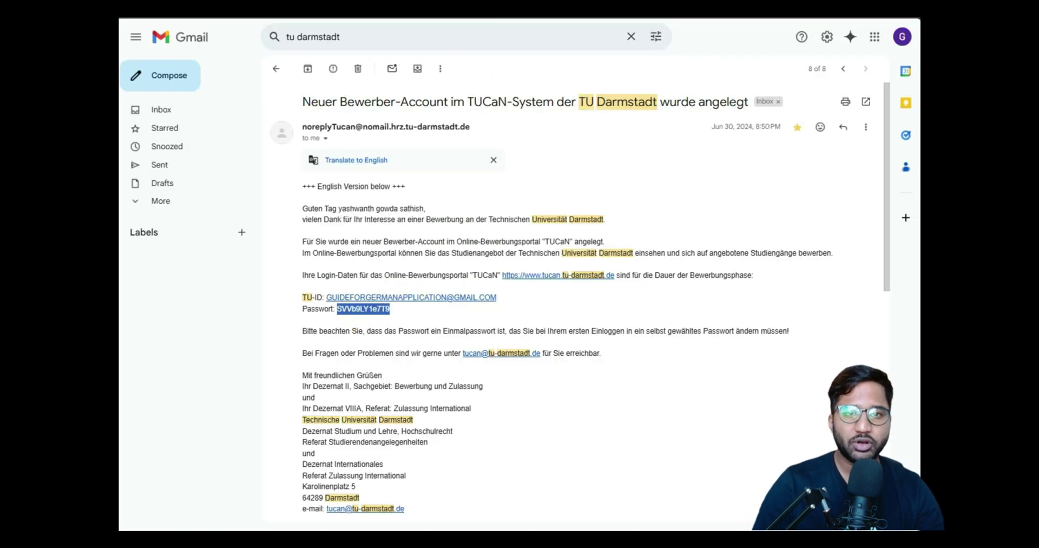
# - Enter the account password on the TUCaN home page and log in
pyautogui.hotkey('alt', 'Tab')
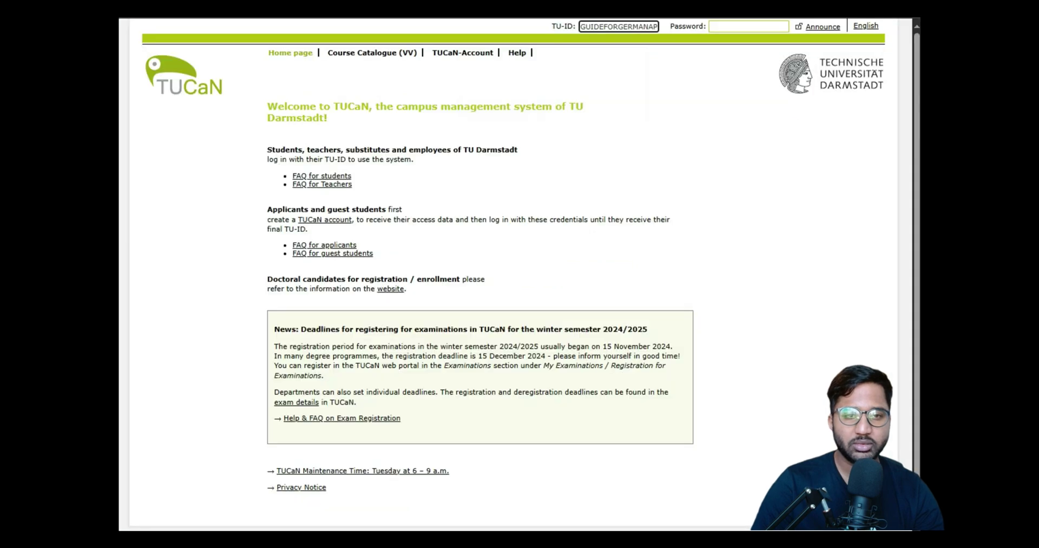
pyautogui.click(749, 25)
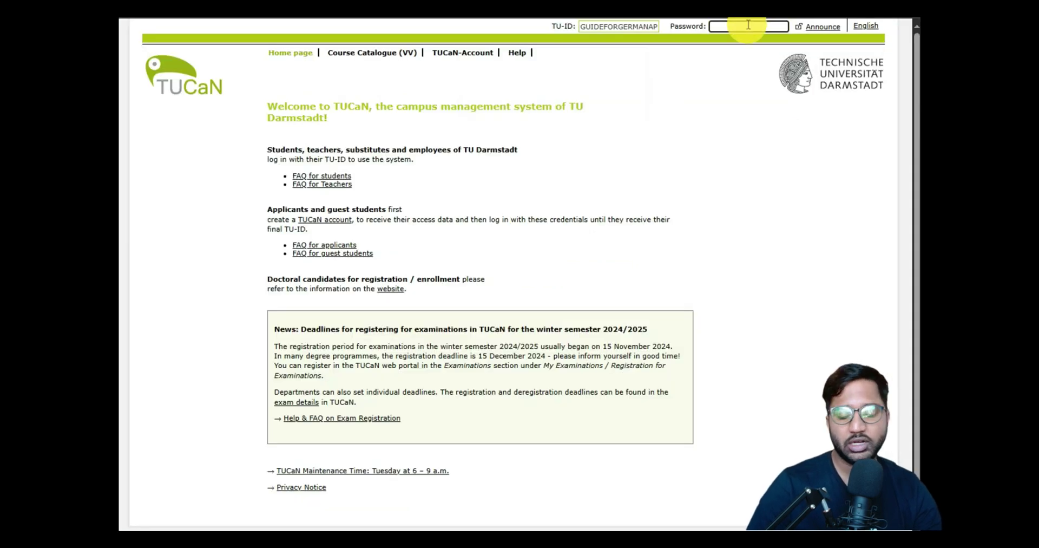
pyautogui.write('•••••••••')
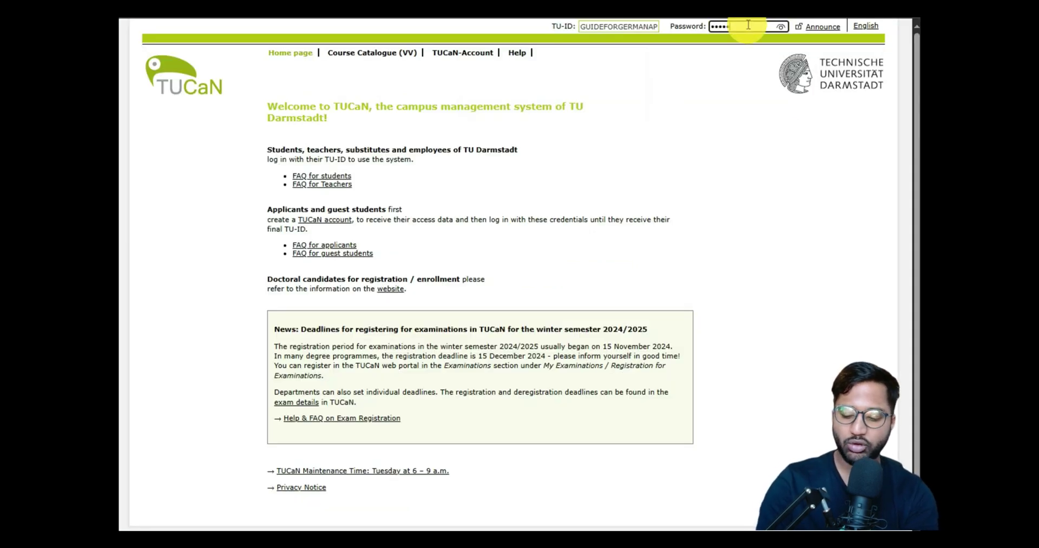
pyautogui.write('•••')
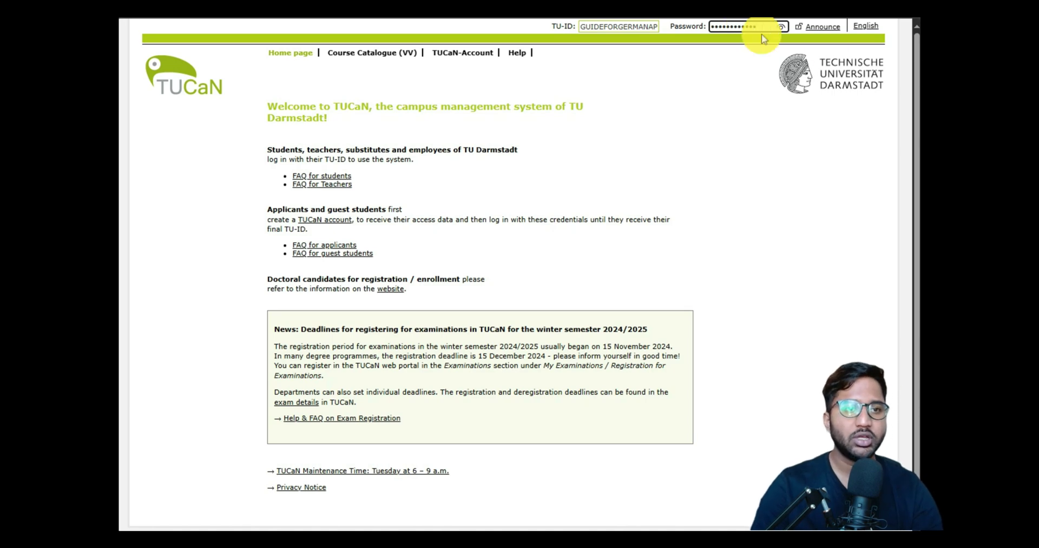
pyautogui.click(815, 24)
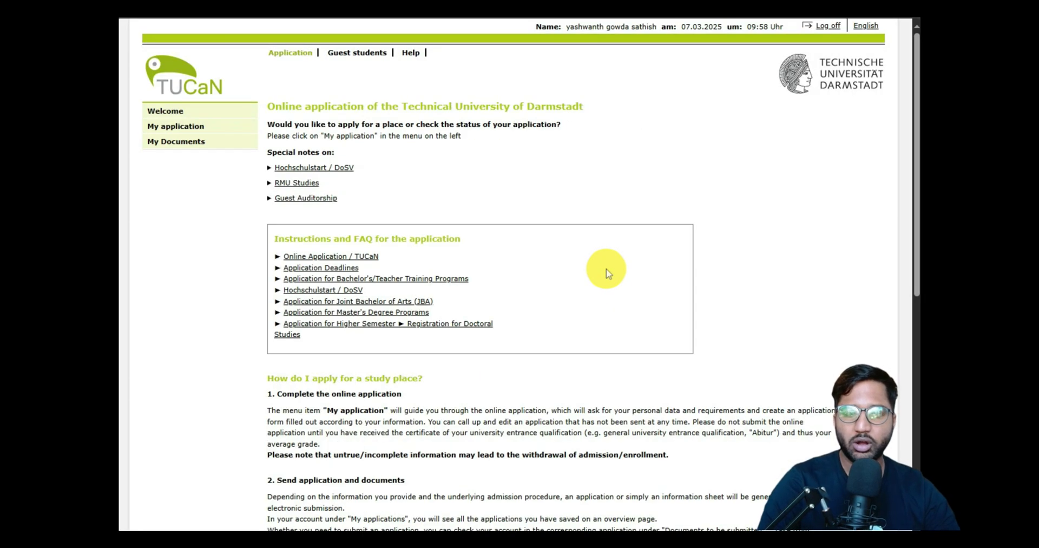
# - Read the application instructions on completing the online application and sending the application and documents
pyautogui.moveTo(585, 27); pyautogui.dragTo(677, 27)
pyautogui.click(654, 149)
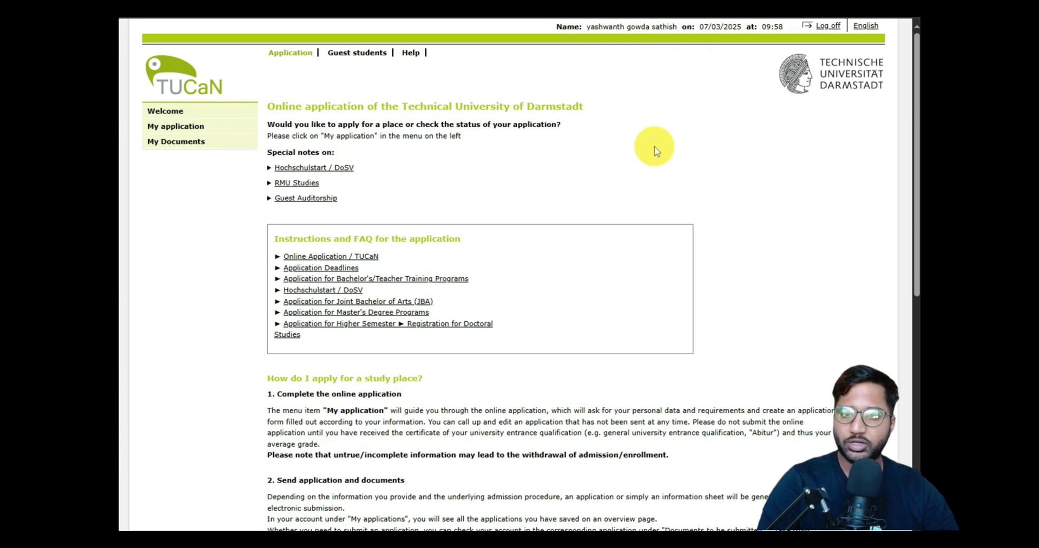
pyautogui.scroll(-5, 317, 278)
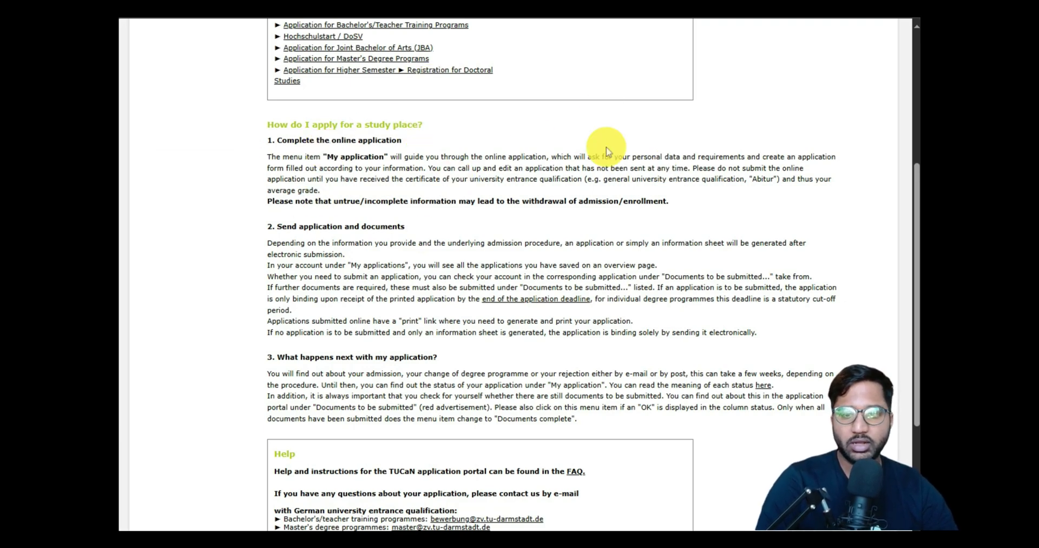
pyautogui.moveTo(327, 156); pyautogui.dragTo(619, 157)
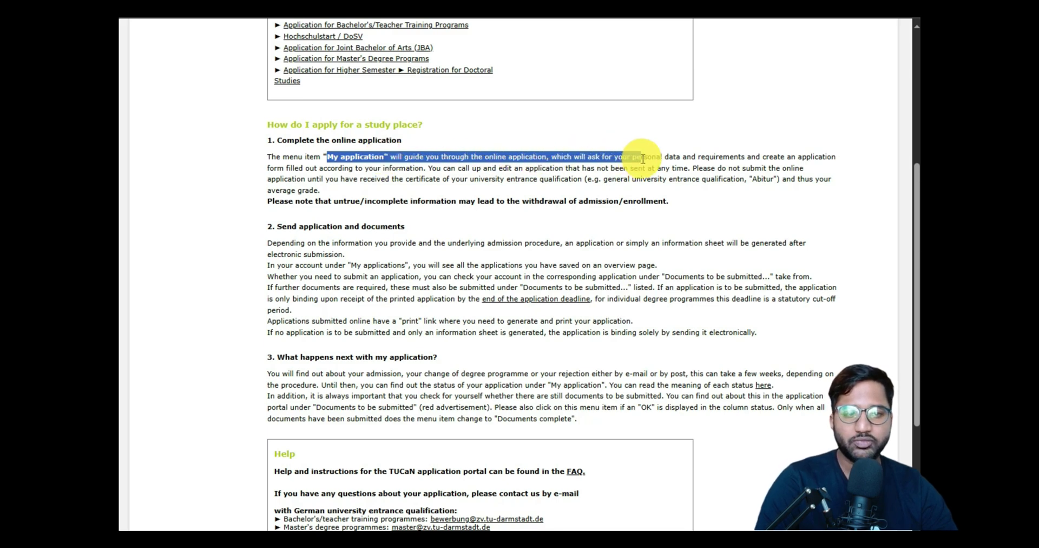
pyautogui.moveTo(643, 158); pyautogui.dragTo(688, 168)
pyautogui.click(438, 173)
pyautogui.moveTo(689, 169); pyautogui.dragTo(318, 200)
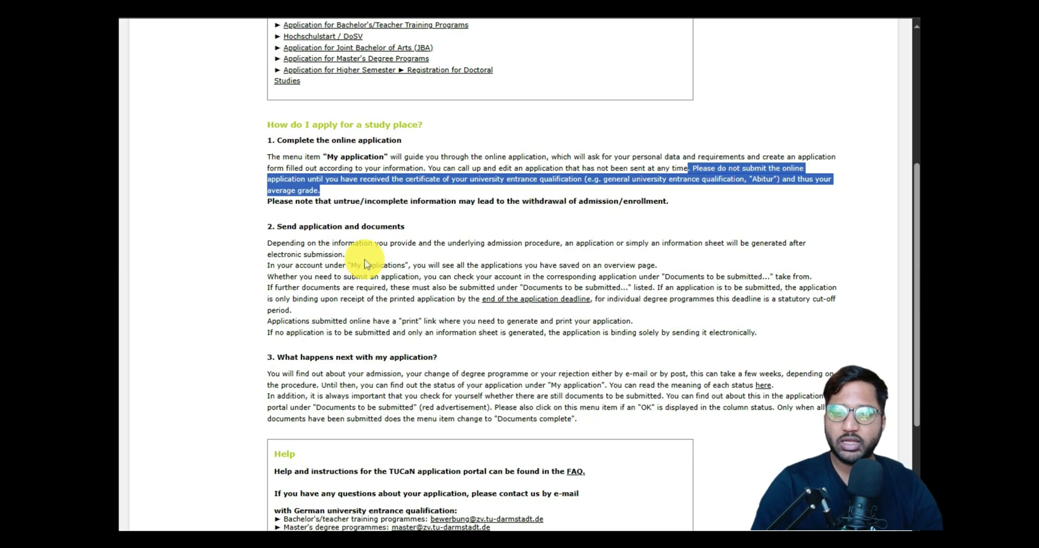
pyautogui.click(262, 243)
pyautogui.moveTo(261, 243); pyautogui.dragTo(354, 255)
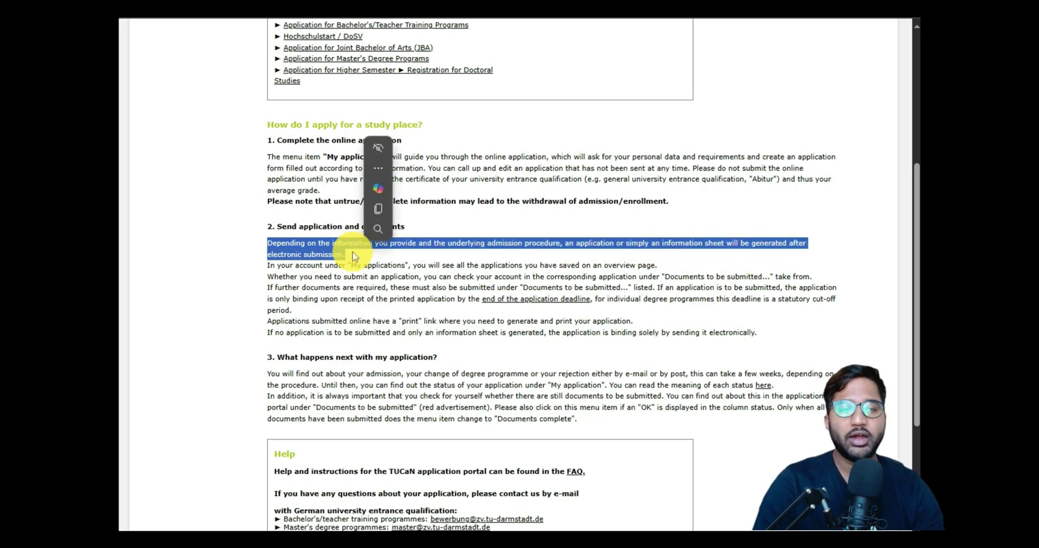
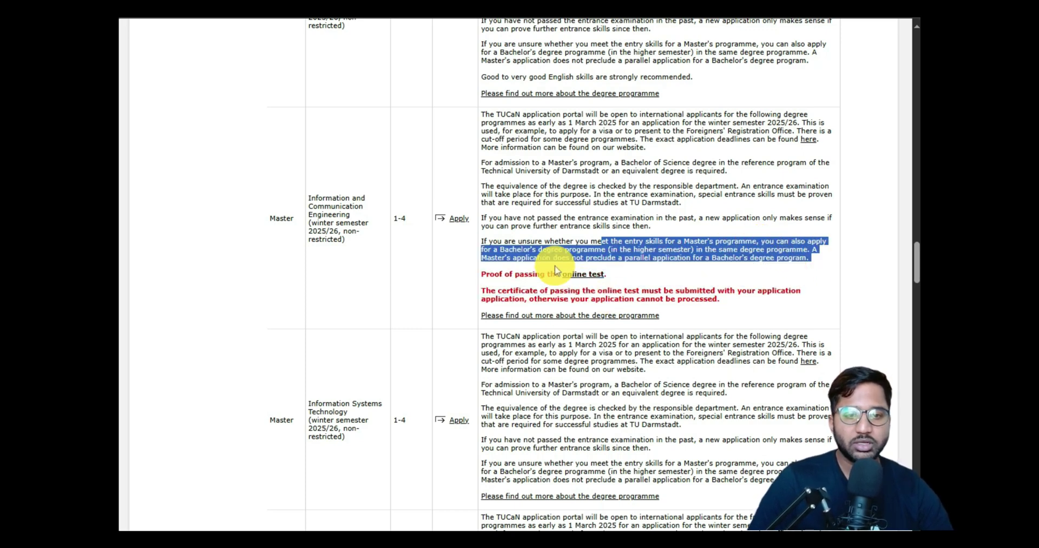
# - Review the online test requirement and apply for the Master in Information and Communication Engineering, winter semester 2025/26
pyautogui.click(690, 269)
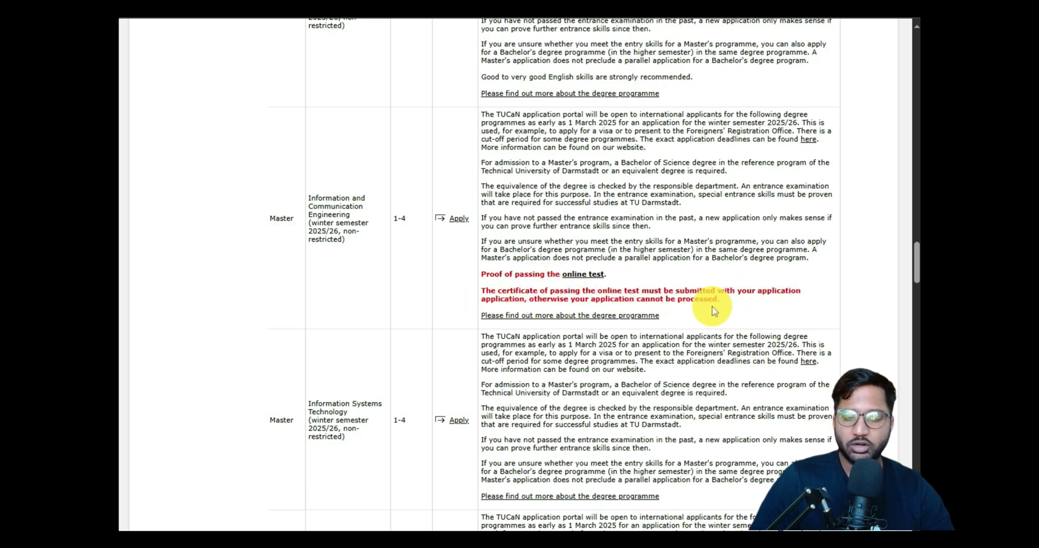
pyautogui.scroll(1, 660, 341)
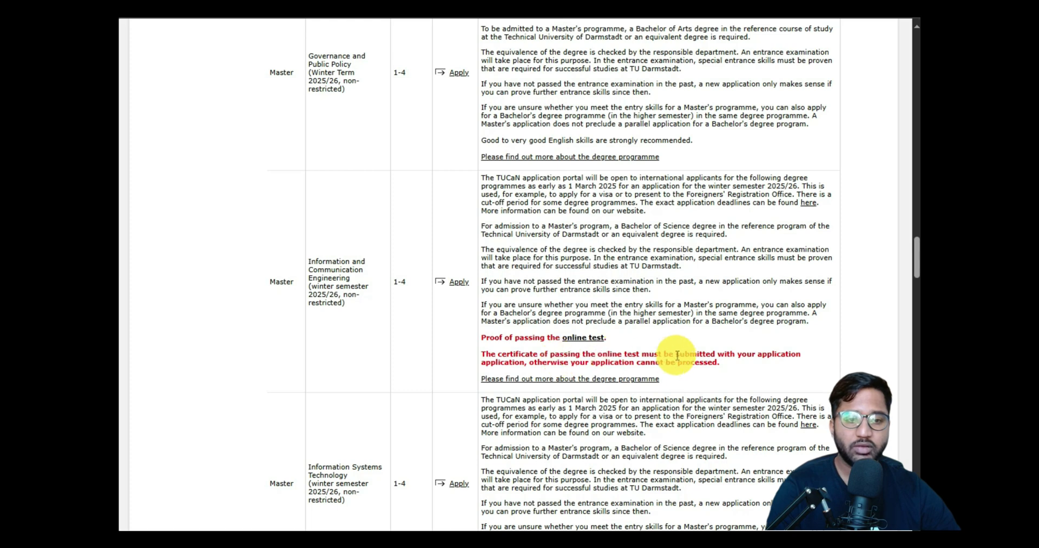
pyautogui.click(443, 281)
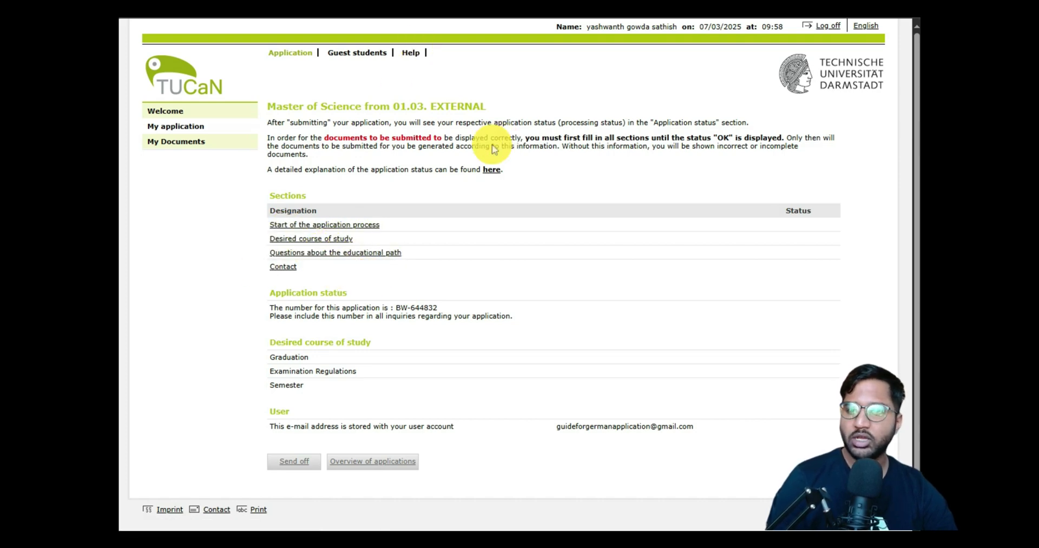
# - Begin the application process and continue past the choice of subjects with Master of Science in Information and Communication Engineering
pyautogui.click(302, 227)
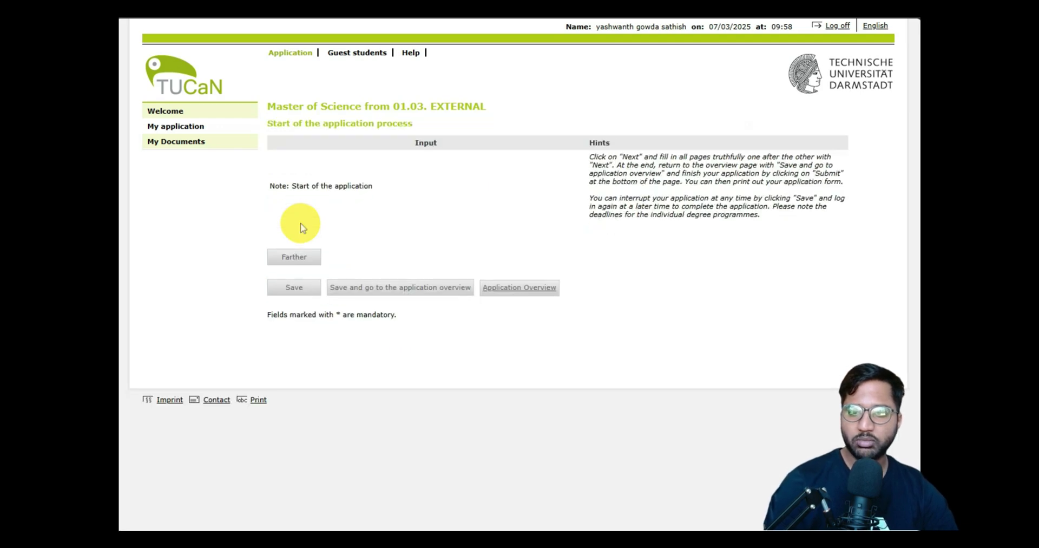
pyautogui.click(293, 257)
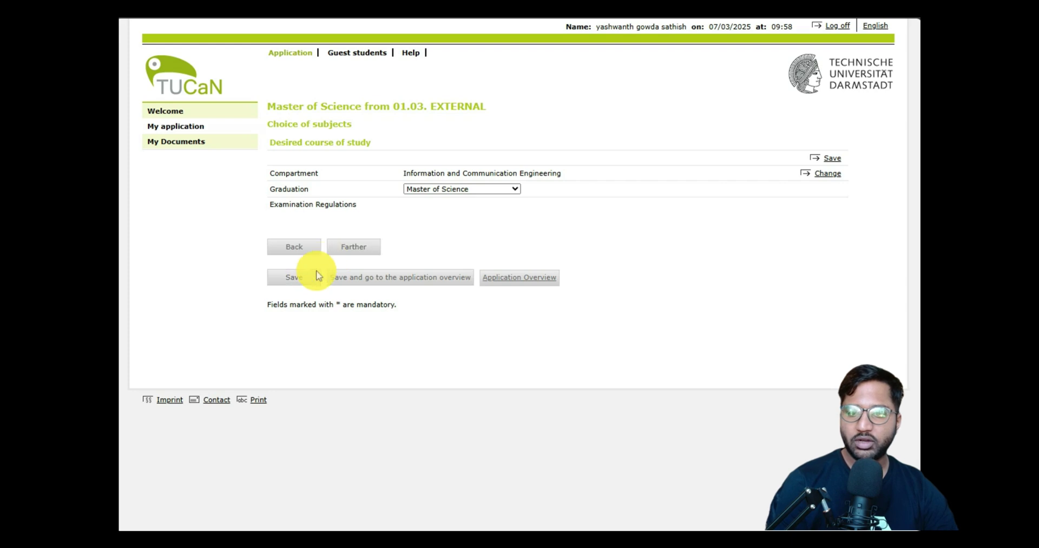
pyautogui.click(345, 252)
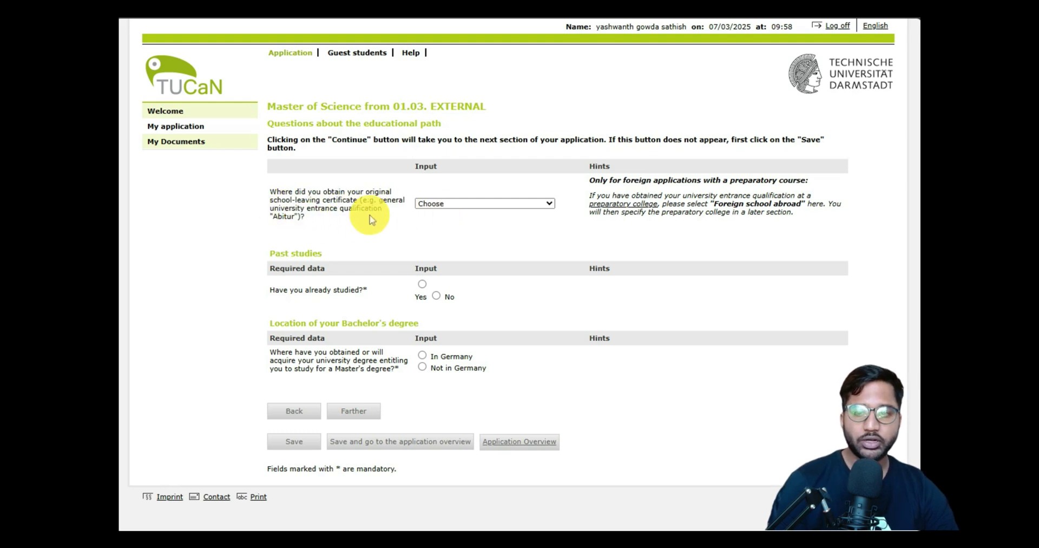
# - Answer the educational path questions with Foreign School Abroad, already studied Yes, and Bachelor's degree Not in Germany, and continue
pyautogui.click(443, 203)
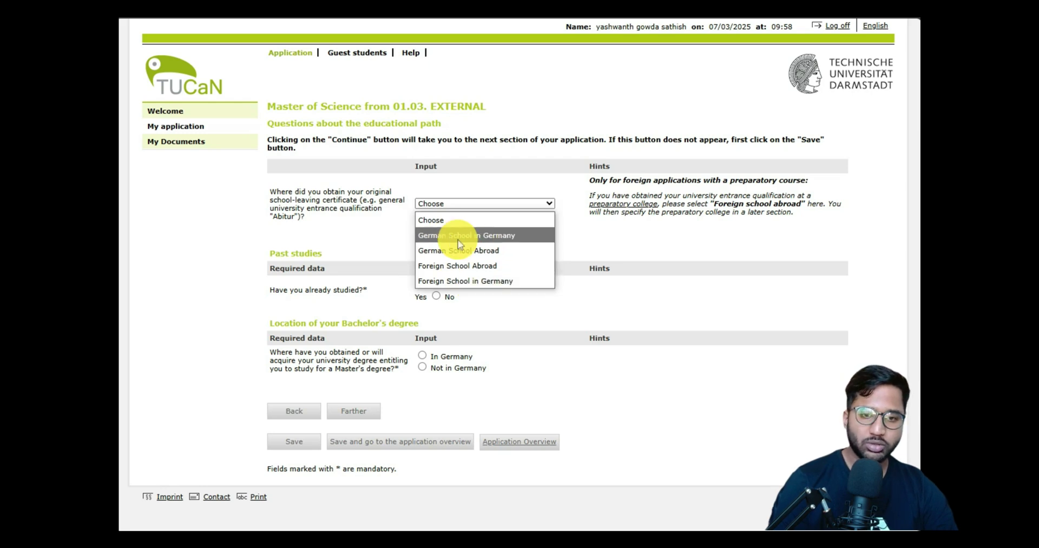
pyautogui.click(444, 265)
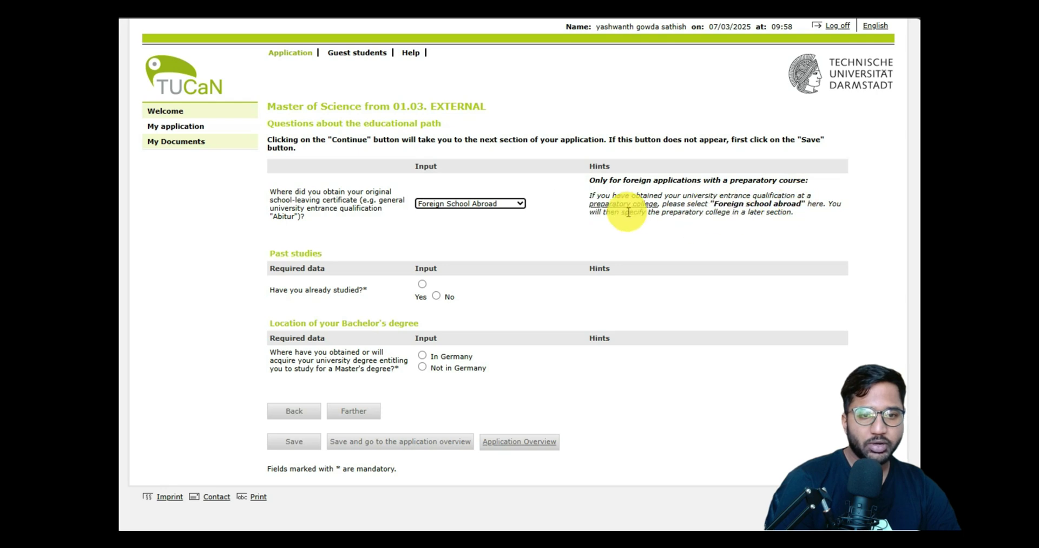
pyautogui.moveTo(667, 212); pyautogui.dragTo(738, 204)
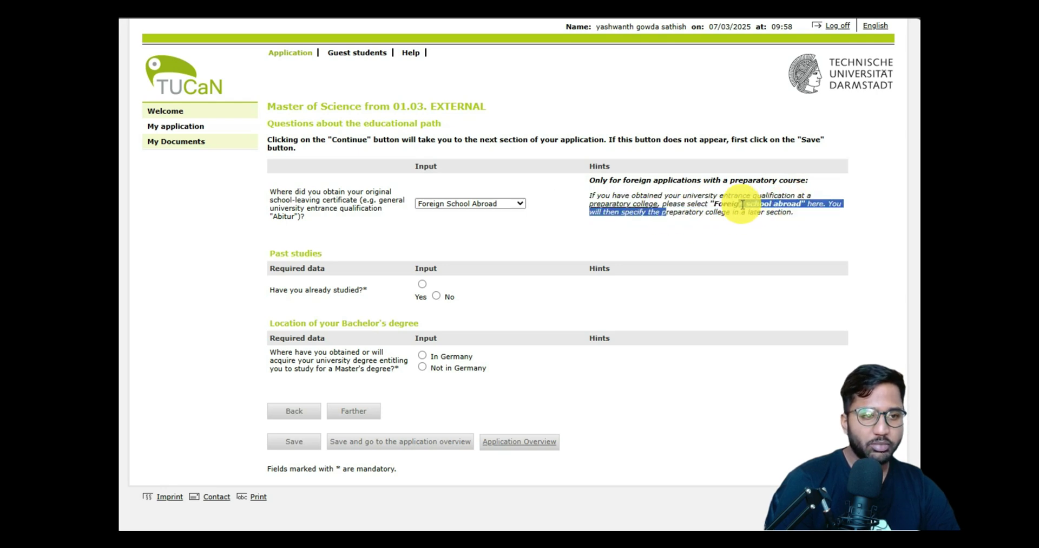
pyautogui.click(827, 223)
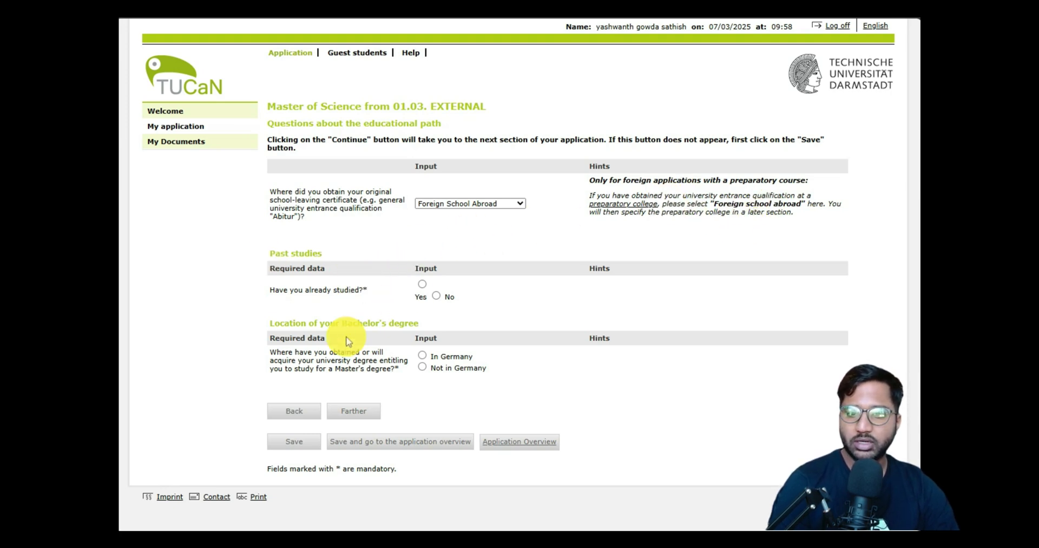
pyautogui.click(423, 284)
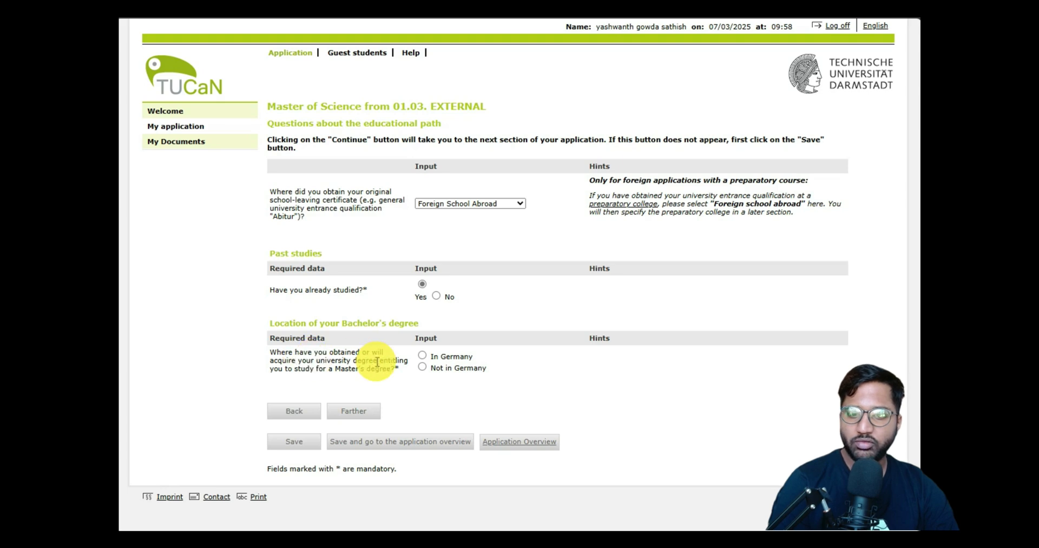
pyautogui.click(422, 367)
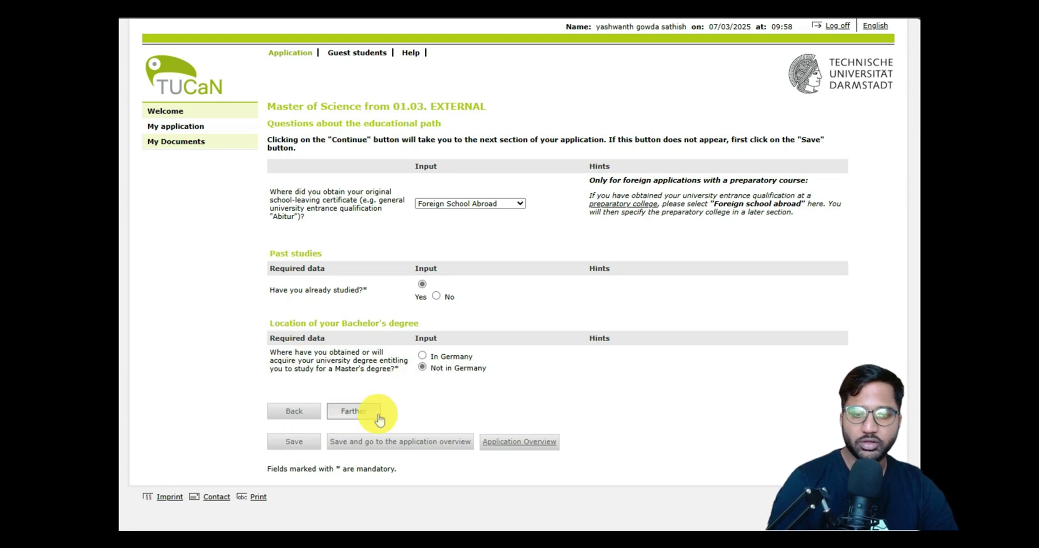
pyautogui.click(353, 412)
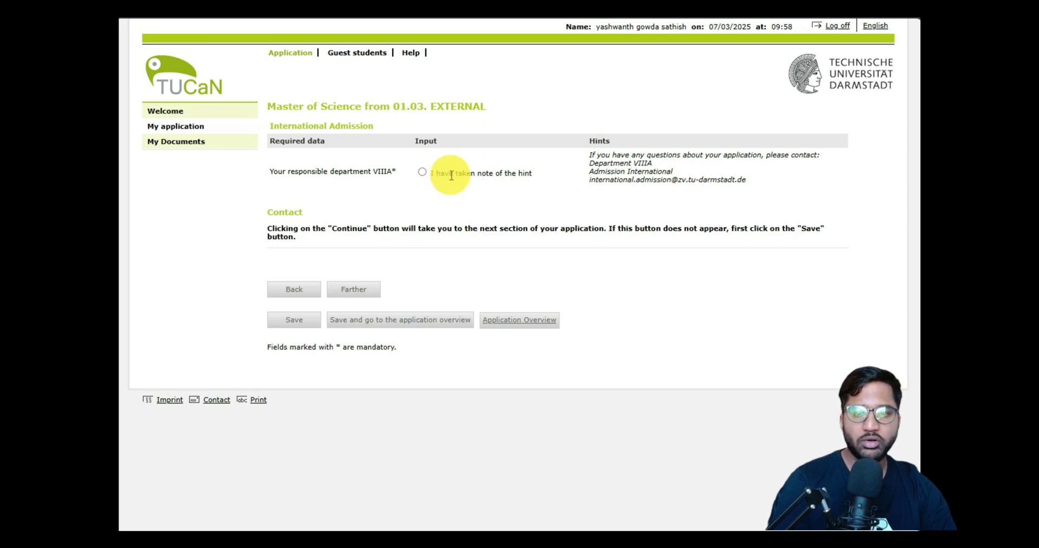
# - Acknowledge the International Admission hint, answer Yes to already having a degree, and continue to the English language skills section
pyautogui.click(422, 172)
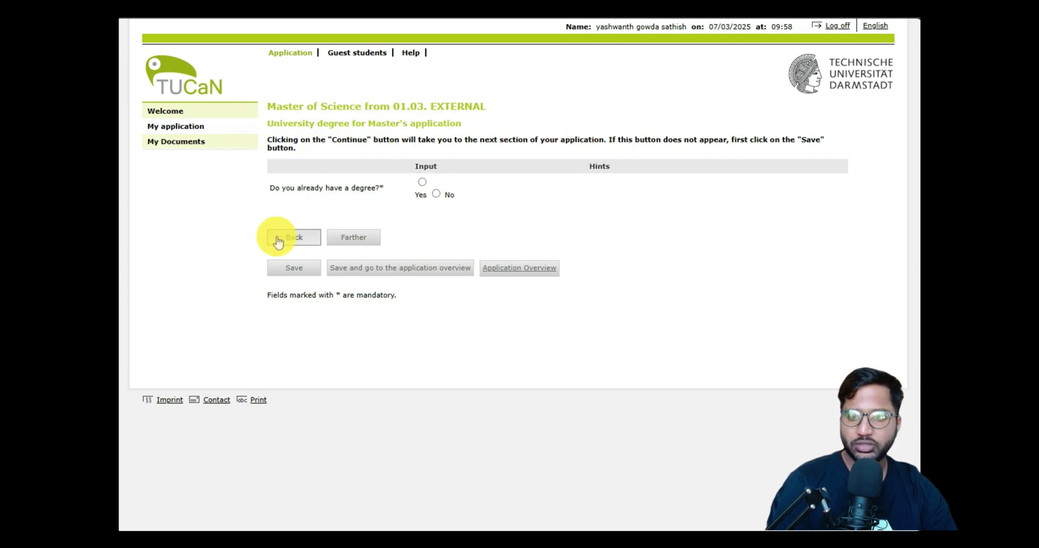
pyautogui.moveTo(262, 192); pyautogui.dragTo(382, 201)
pyautogui.click(610, 240)
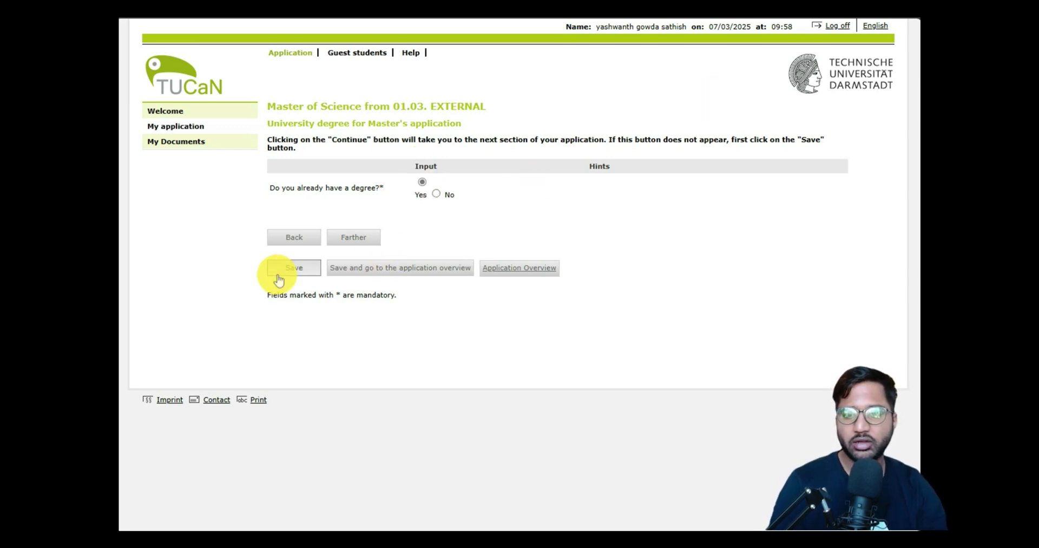
pyautogui.click(355, 237)
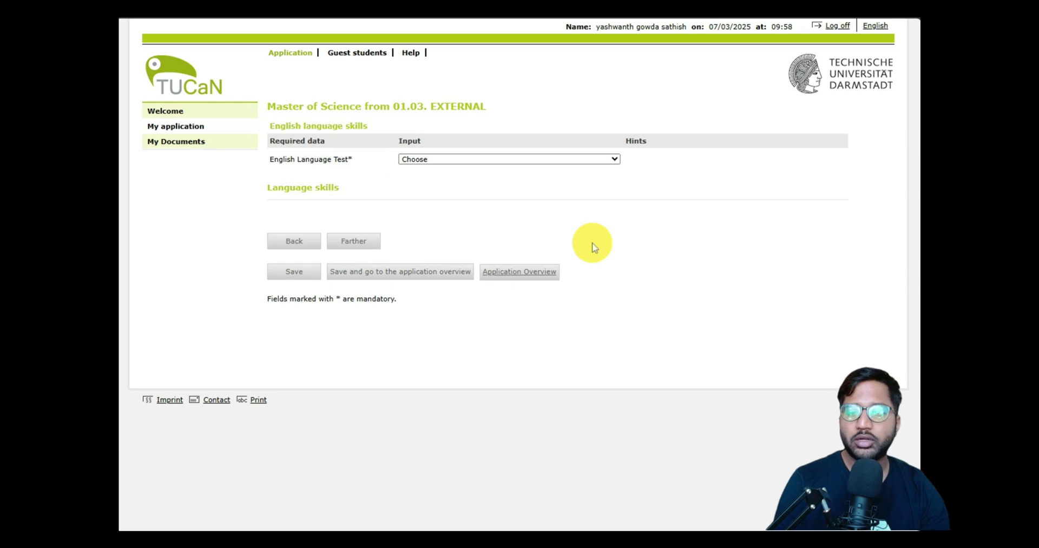
# - Set the English Language Test to IELTS - C1: (7.0 - 8.0) and continue the application
pyautogui.moveTo(259, 92); pyautogui.dragTo(437, 107)
pyautogui.click(474, 203)
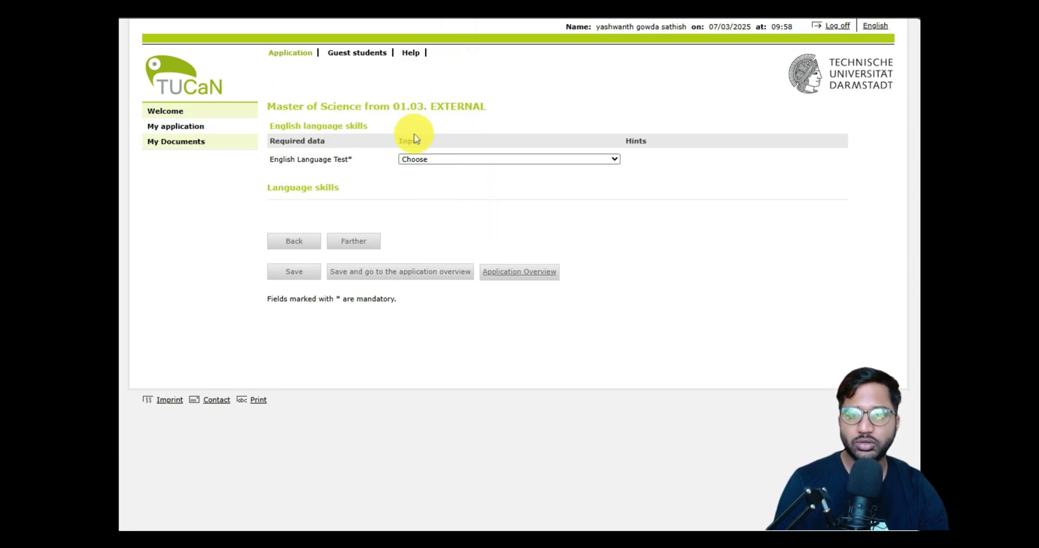
pyautogui.click(417, 158)
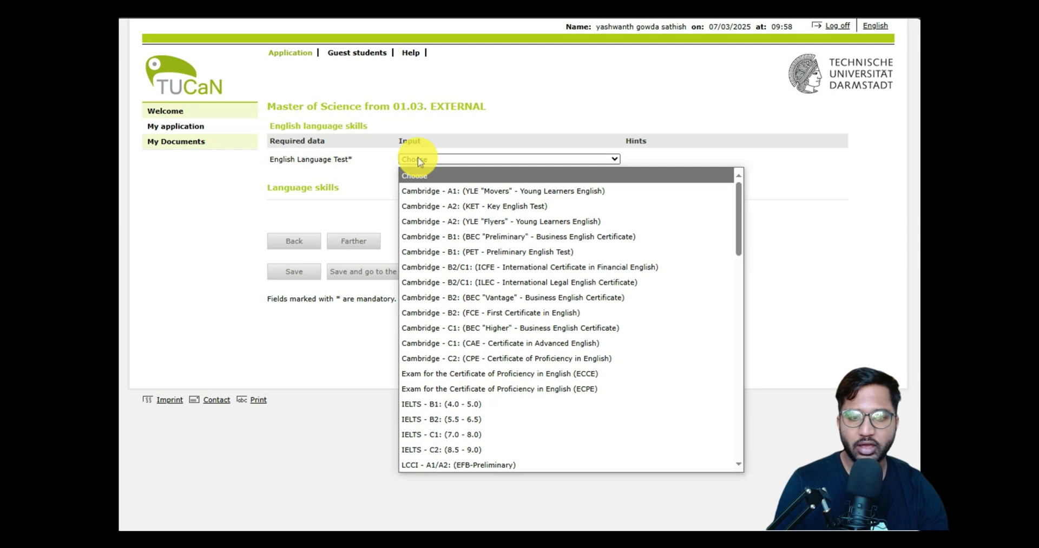
pyautogui.click(455, 436)
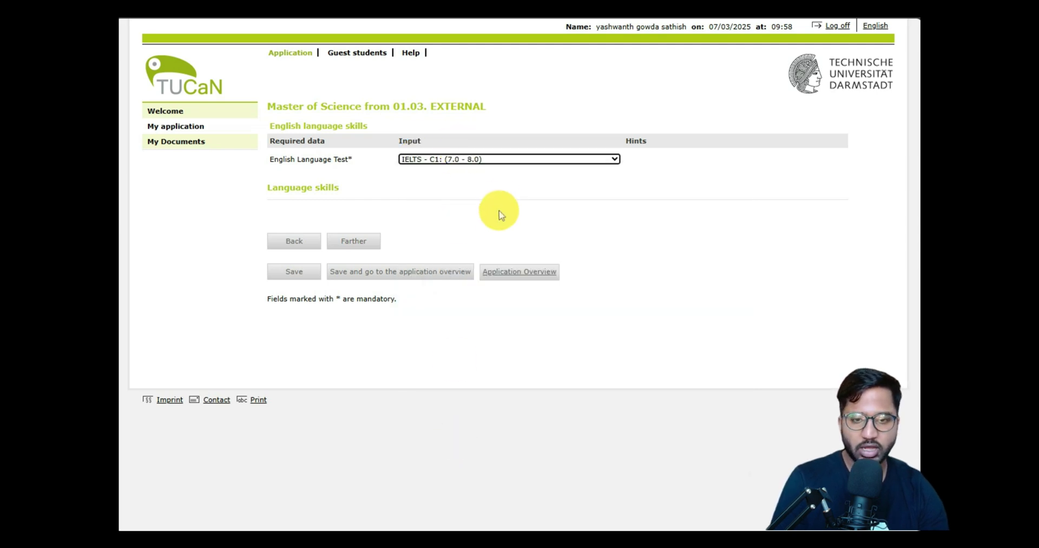
pyautogui.click(459, 159)
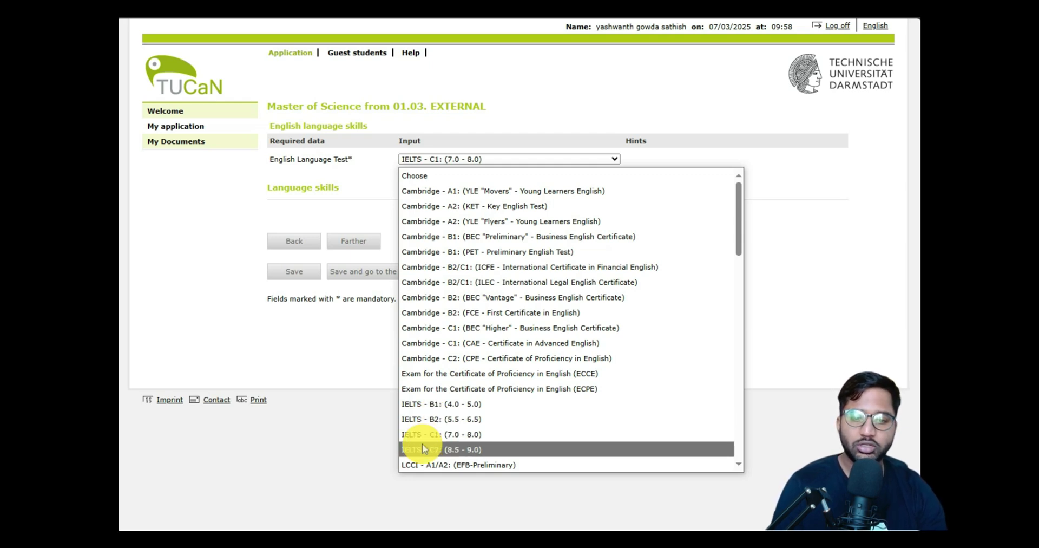
pyautogui.click(409, 434)
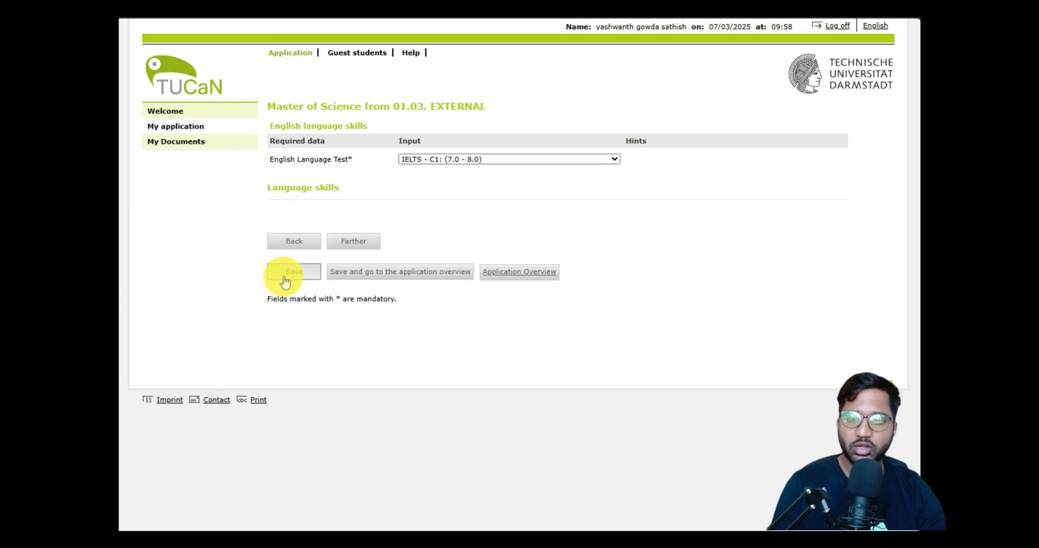
pyautogui.click(358, 241)
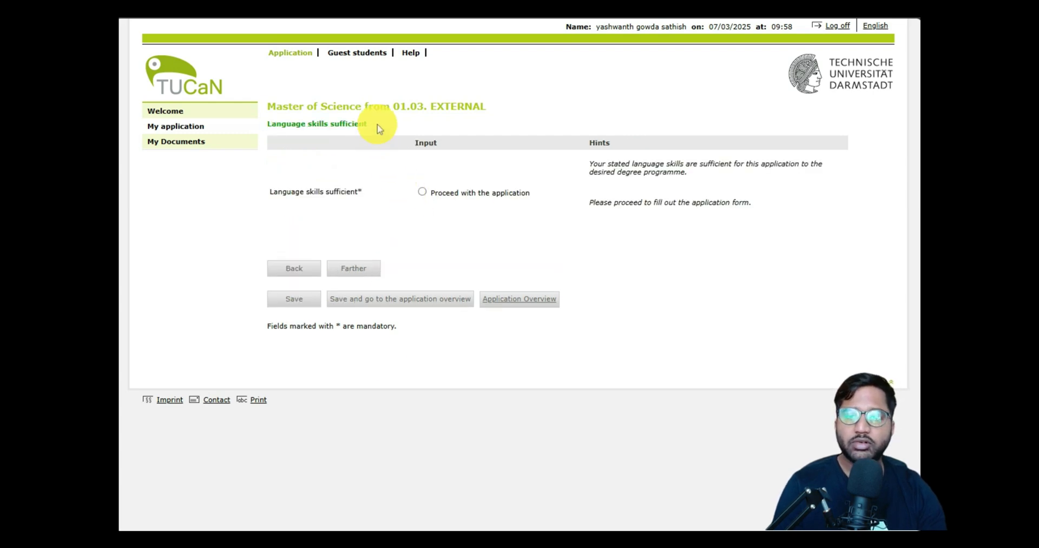
# - Answer the Language skills sufficient question with Proceed with the application and continue to the personal data
pyautogui.moveTo(368, 124); pyautogui.dragTo(267, 130)
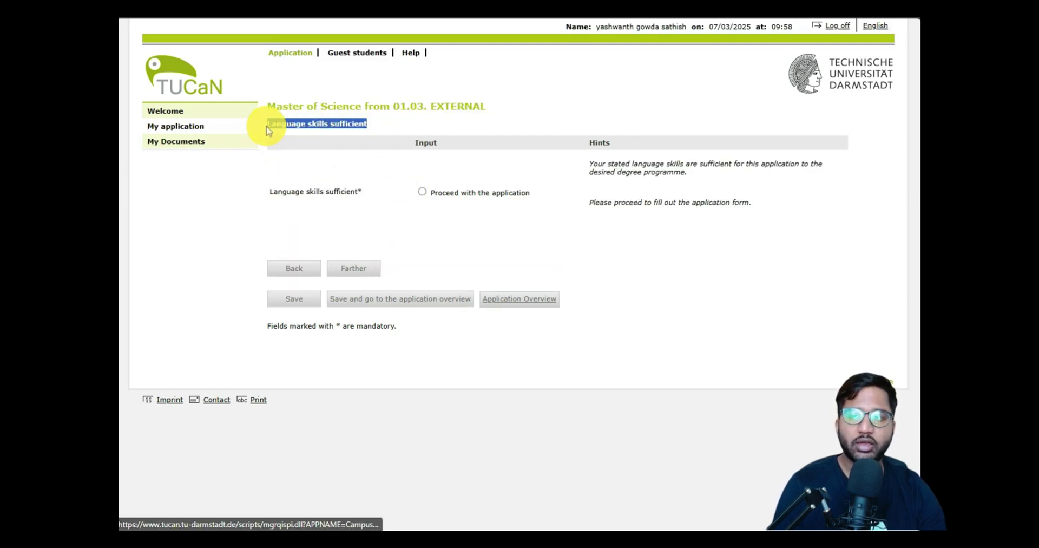
pyautogui.click(746, 276)
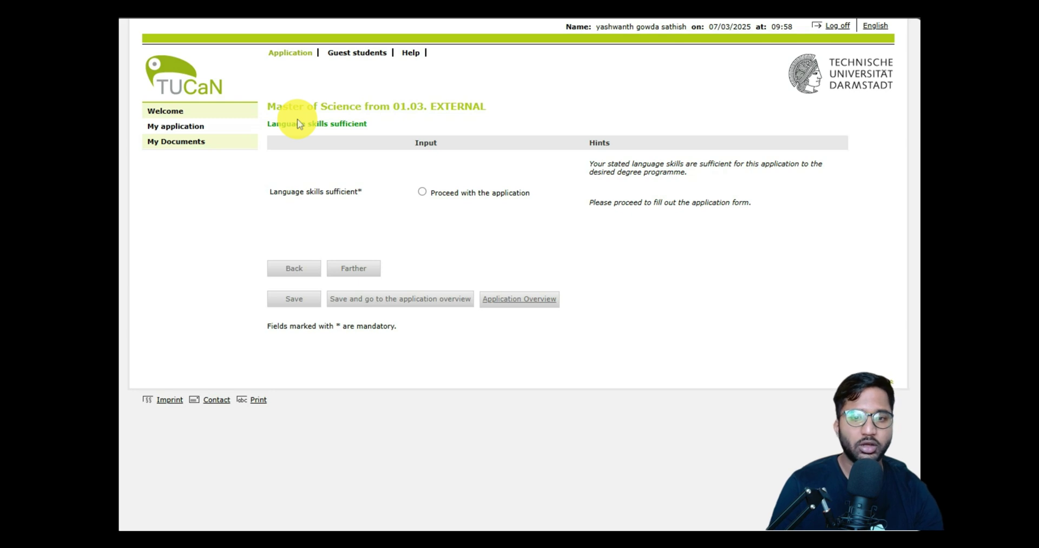
pyautogui.click(422, 192)
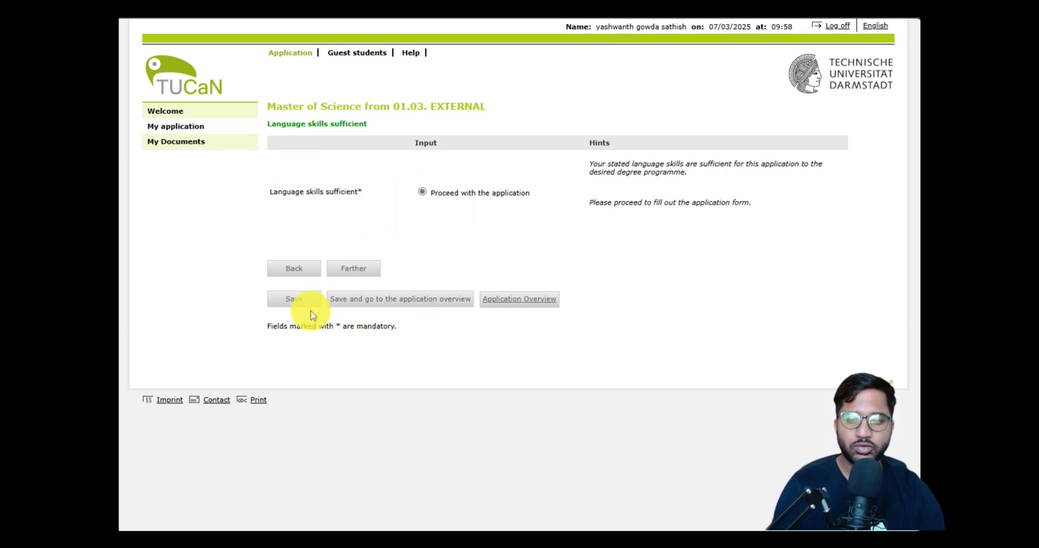
pyautogui.click(372, 271)
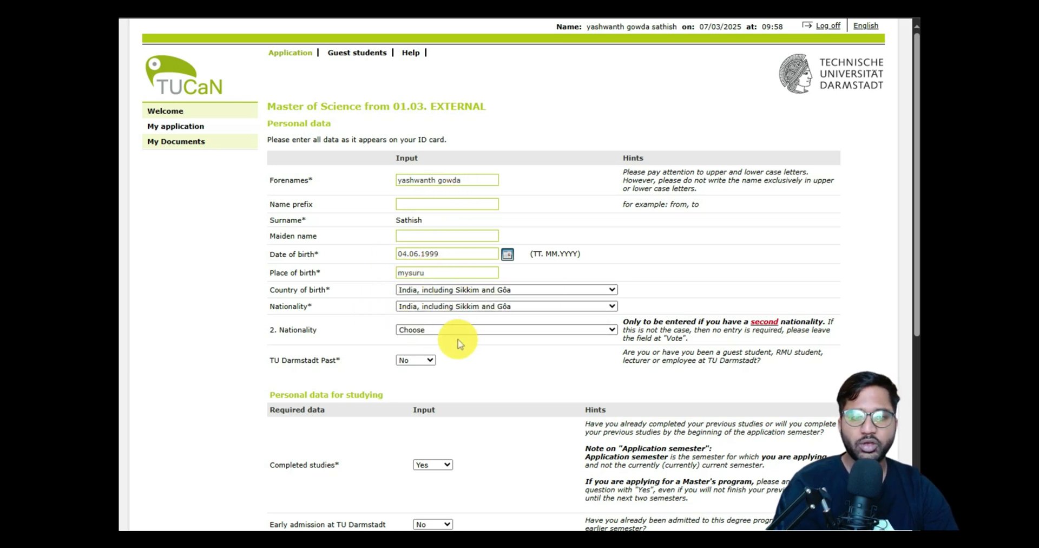
# - Review the personal data and the Completed studies hint, enter 0 as the TU Darmstadt matriculation number, and continue to the address section
pyautogui.scroll(-1, 615, 351)
pyautogui.scroll(-3, 614, 351)
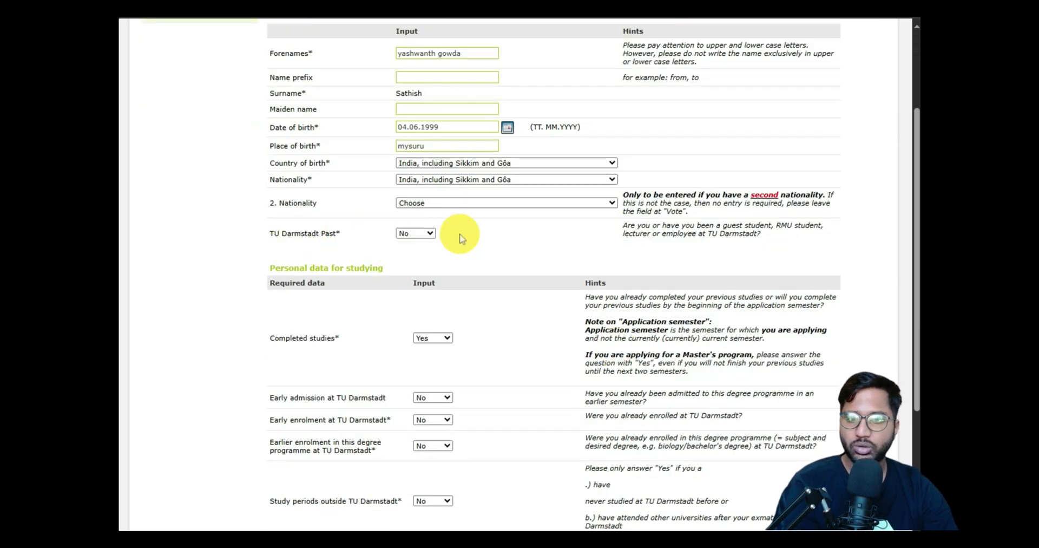
pyautogui.scroll(-1, 462, 264)
pyautogui.scroll(-3, 463, 264)
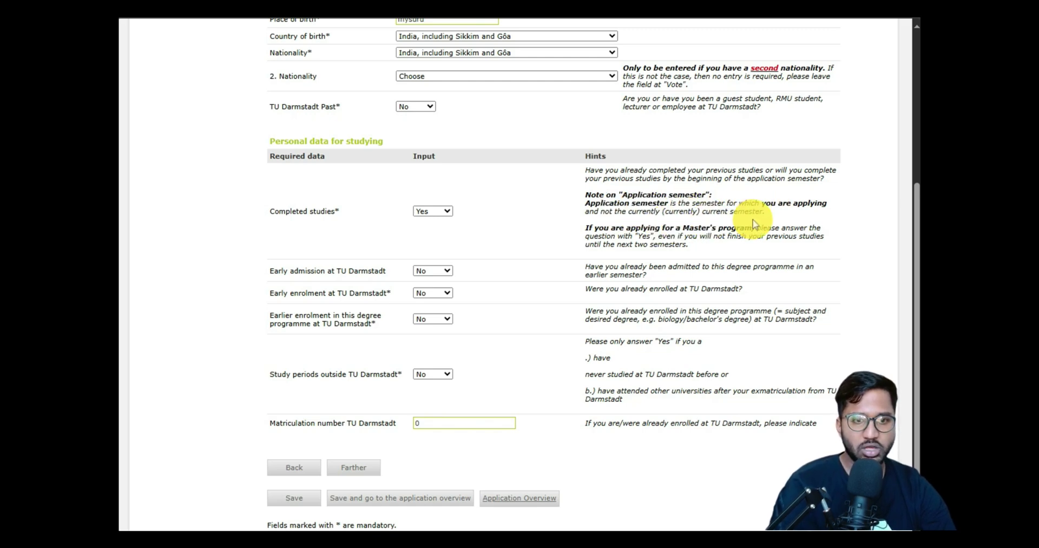
pyautogui.moveTo(585, 169); pyautogui.dragTo(697, 250)
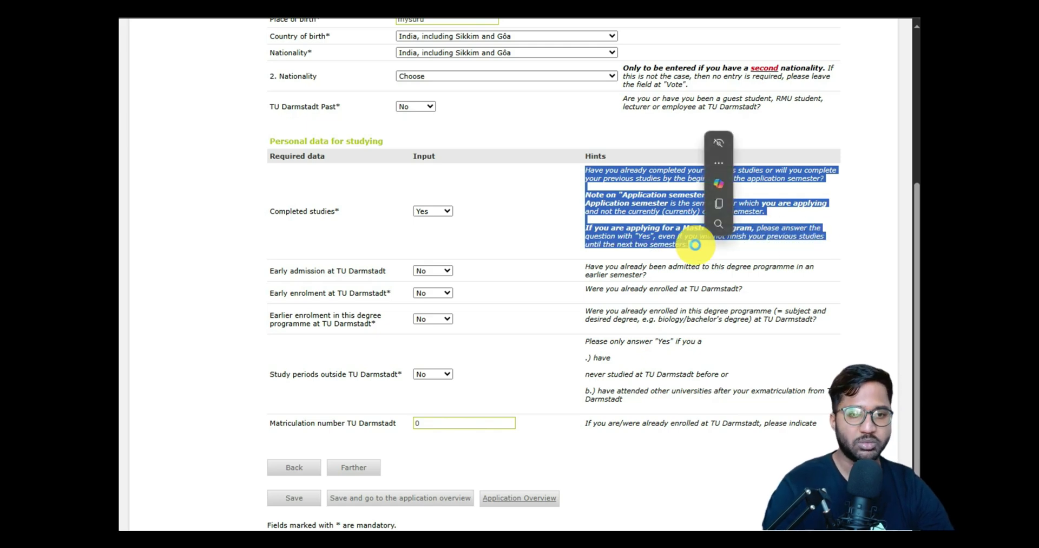
pyautogui.click(698, 249)
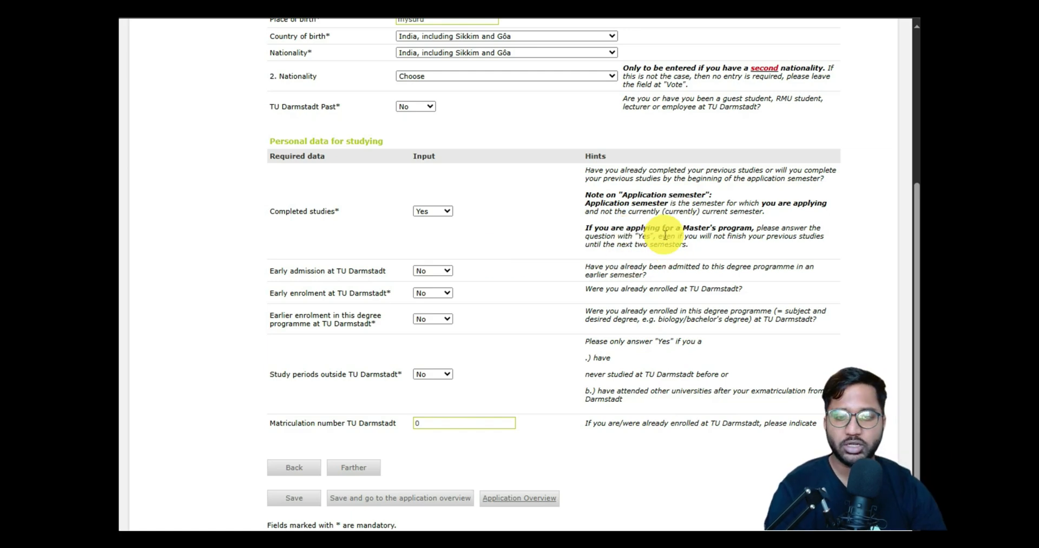
pyautogui.scroll(-2, 665, 234)
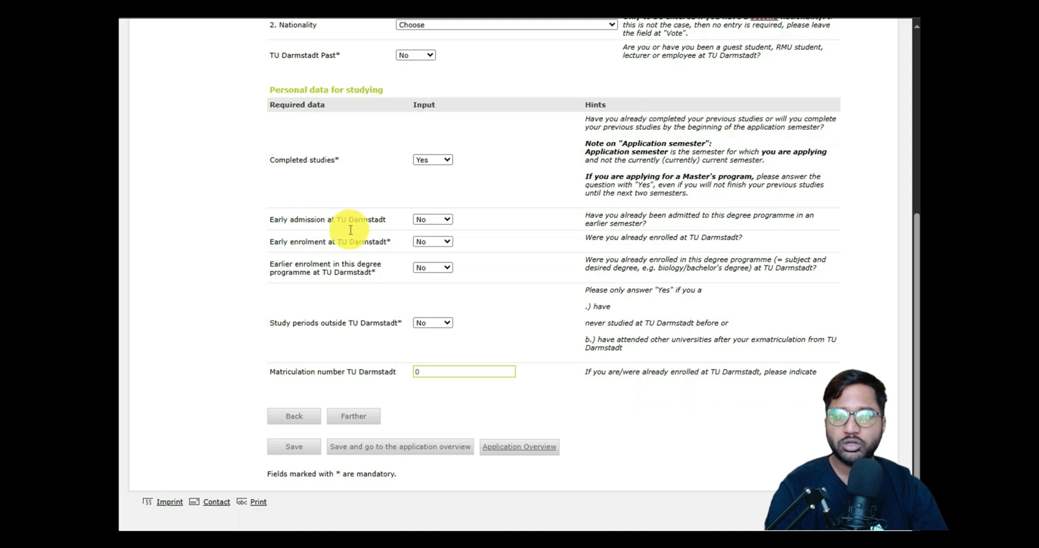
pyautogui.click(419, 366)
pyautogui.write('0')
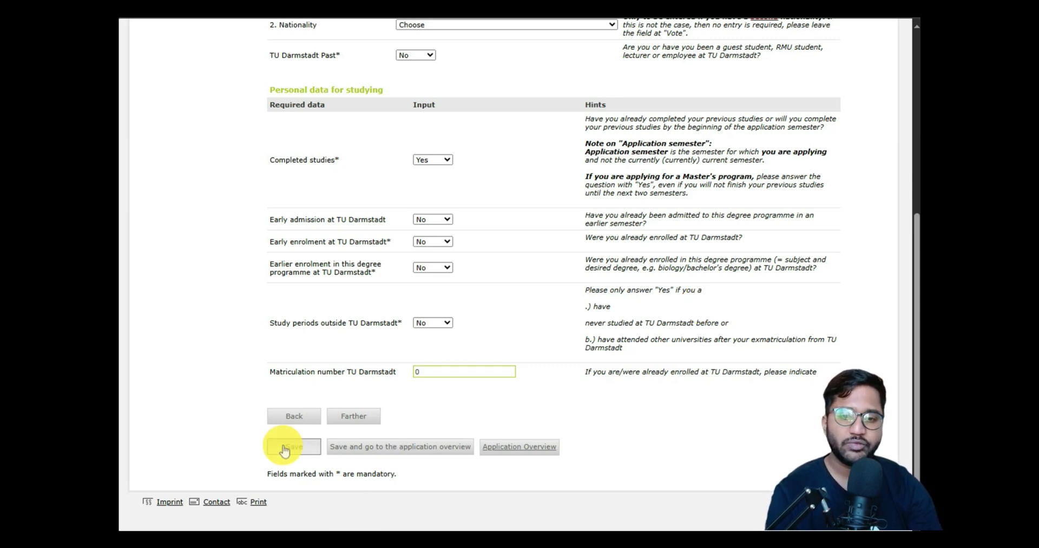
pyautogui.click(363, 426)
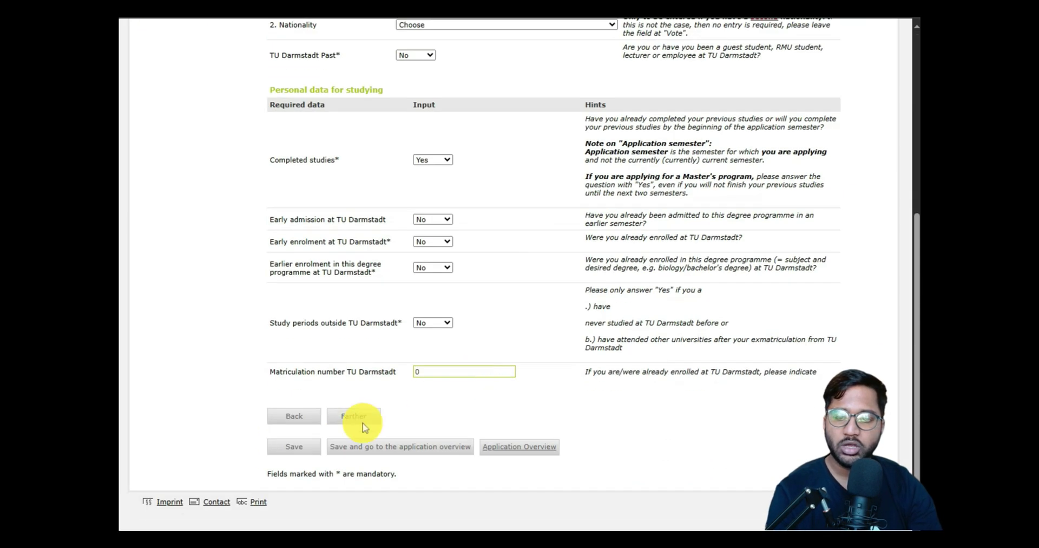
pyautogui.click(357, 414)
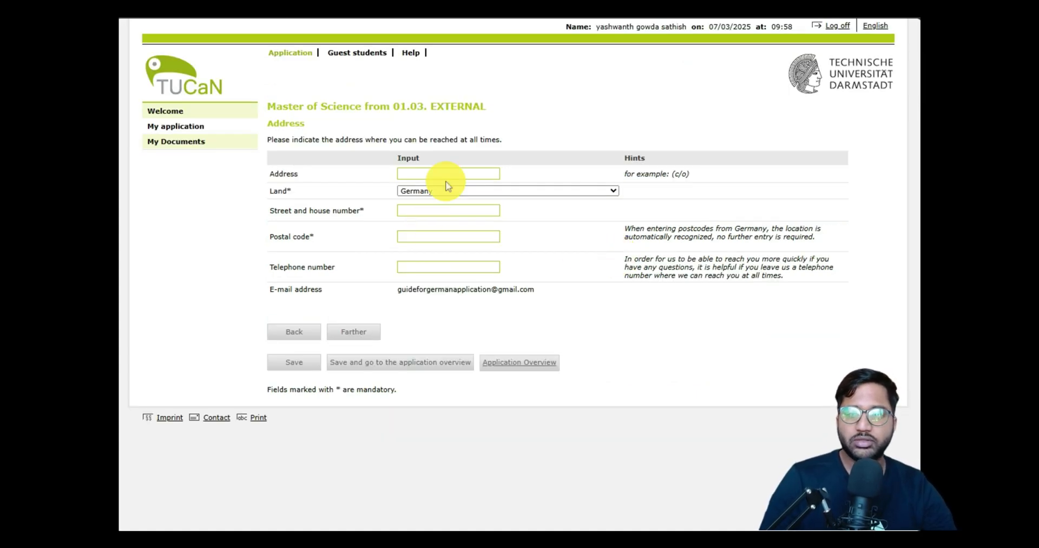
# - Read the contact address instruction, leave the optional Address field blank, and open the Land country choices
pyautogui.moveTo(399, 139); pyautogui.dragTo(547, 144)
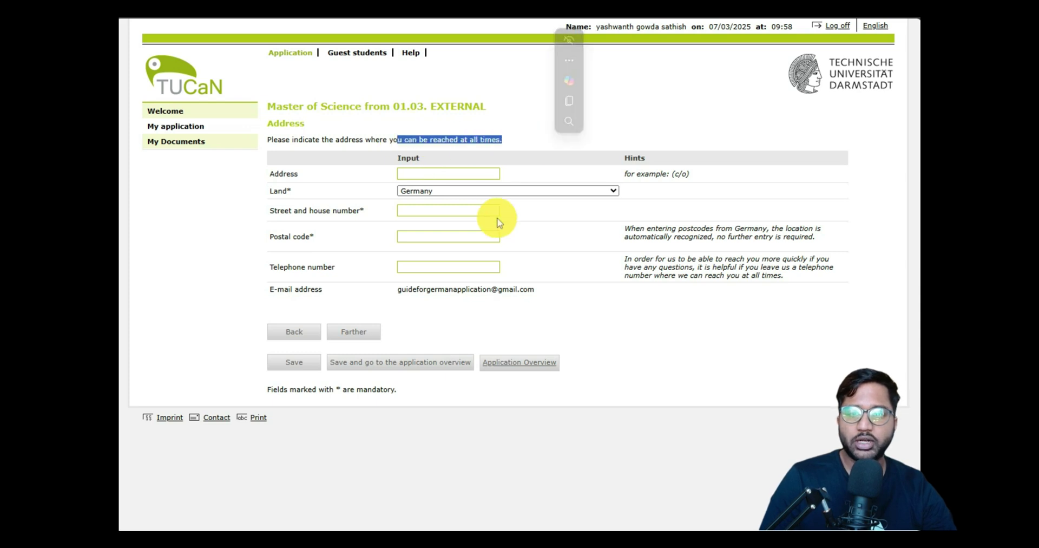
pyautogui.click(448, 173)
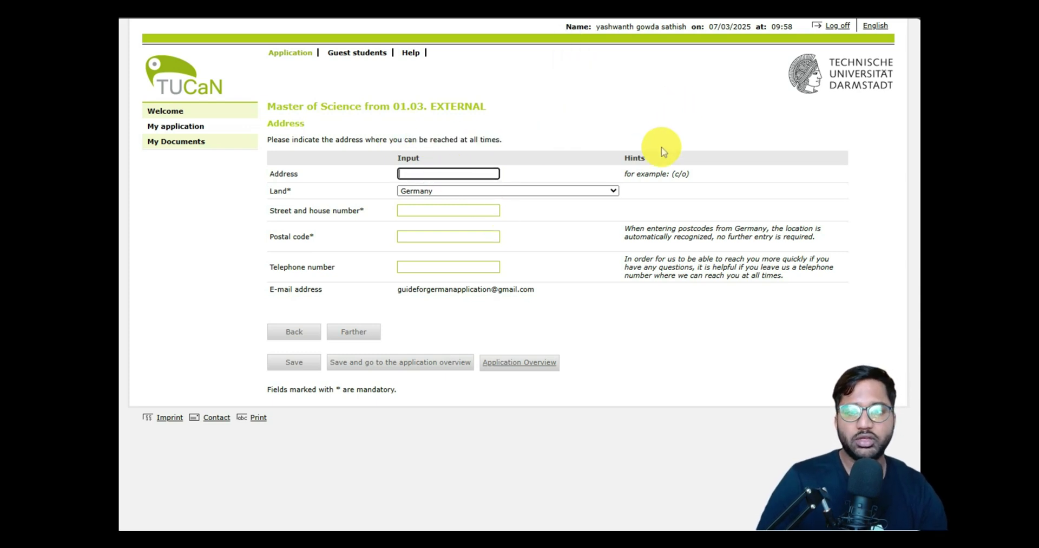
pyautogui.click(432, 195)
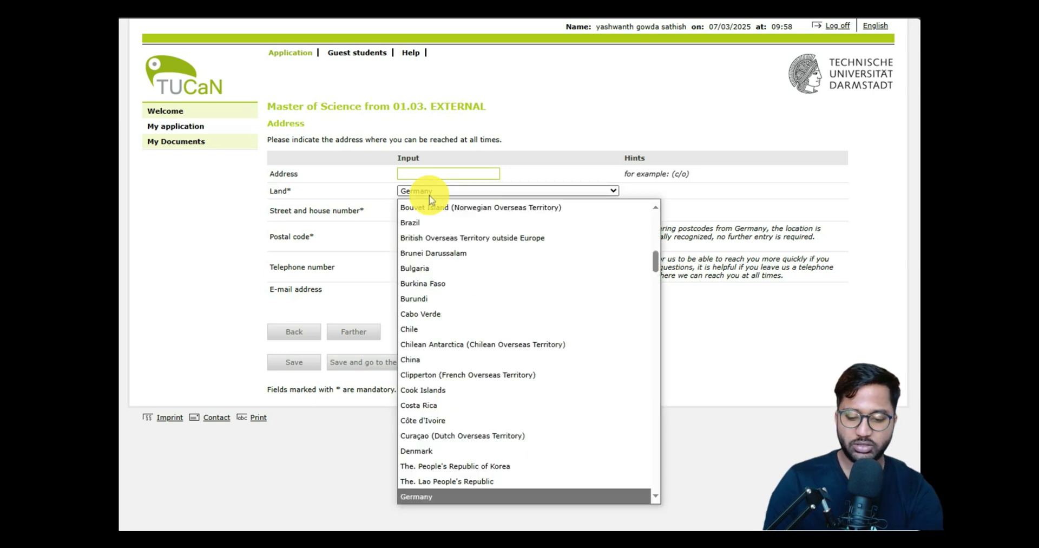